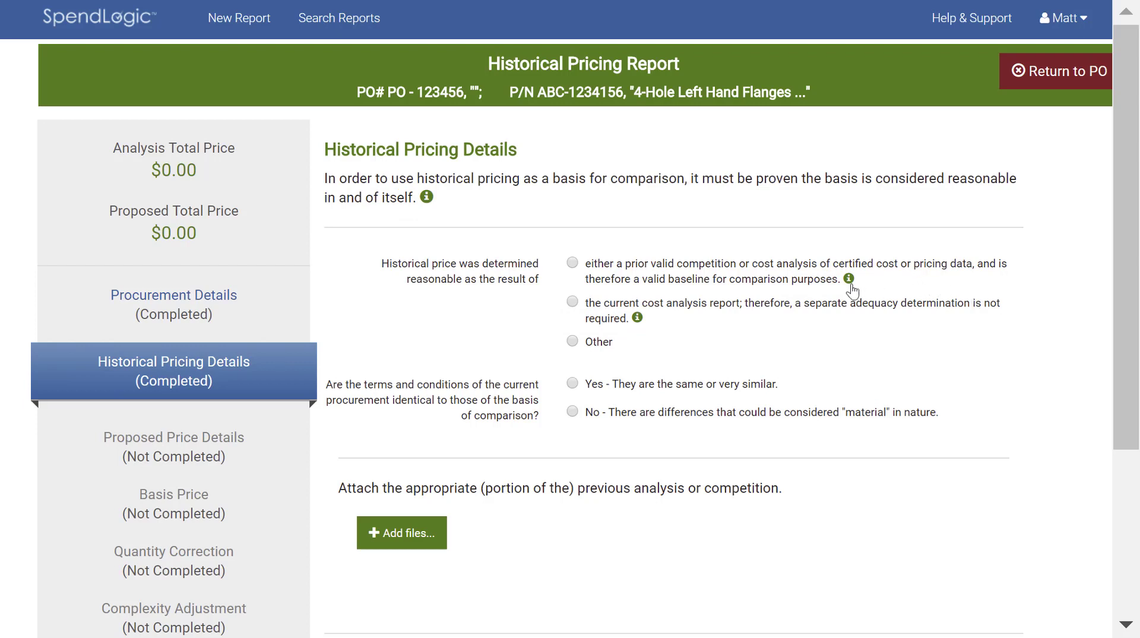
# - Mark the historical price as reasonable from a prior valid competition or cost analysis, and the terms and conditions as the same or very similar
pyautogui.moveTo(850, 285)
pyautogui.click(572, 262)
pyautogui.click(572, 382)
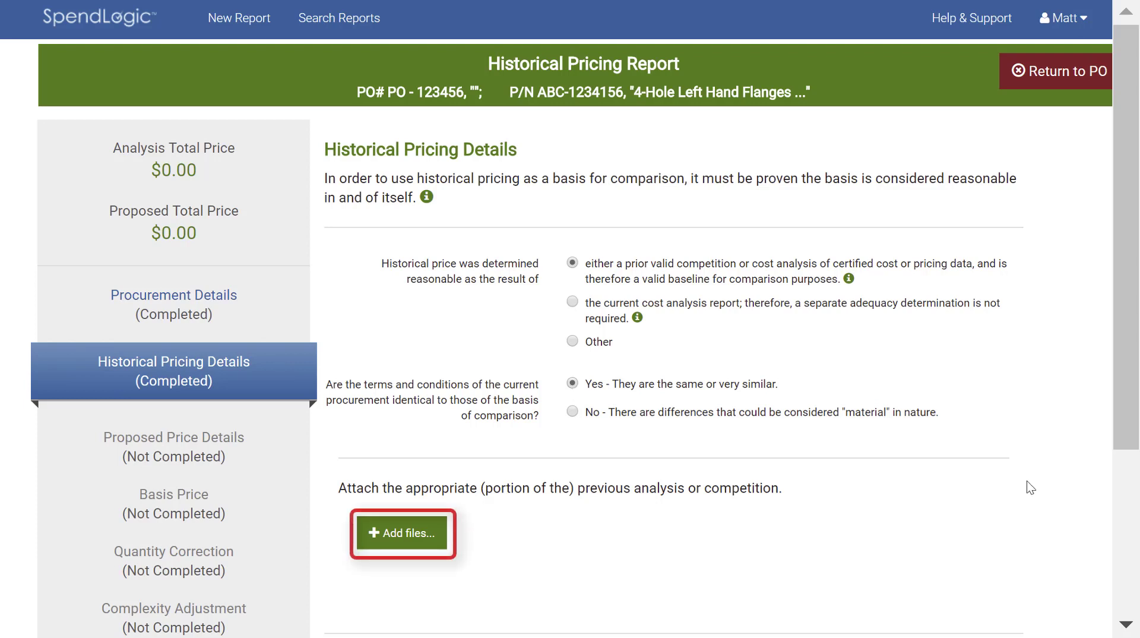
# - Attach the previous price analysis PDF and continue to Proposed Price Details
pyautogui.click(415, 536)
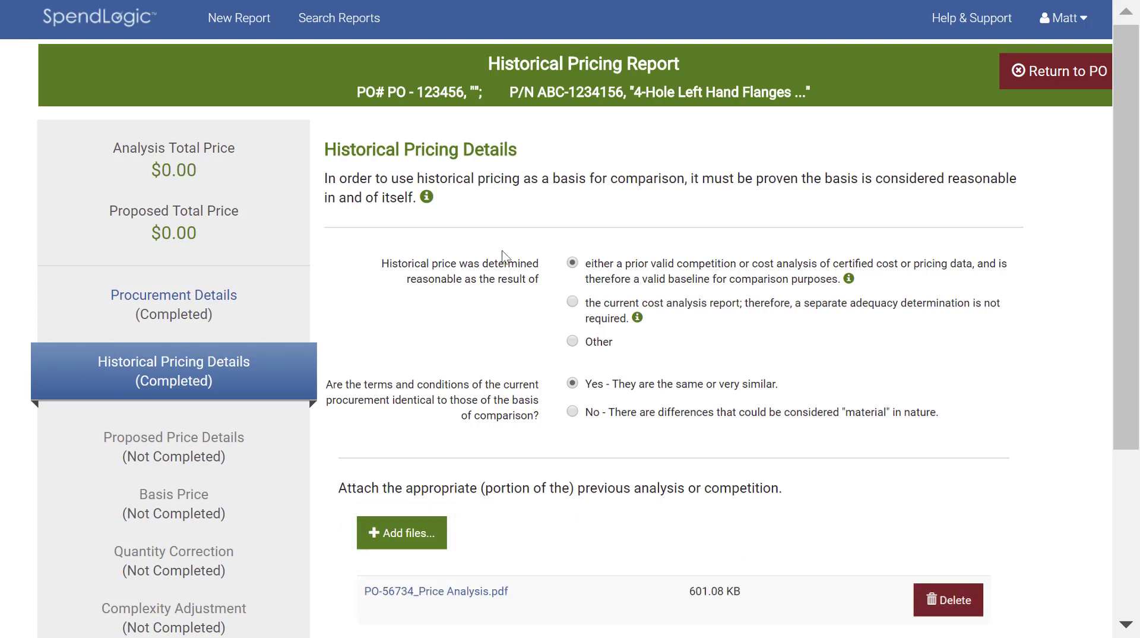
pyautogui.scroll(-4, 502, 251)
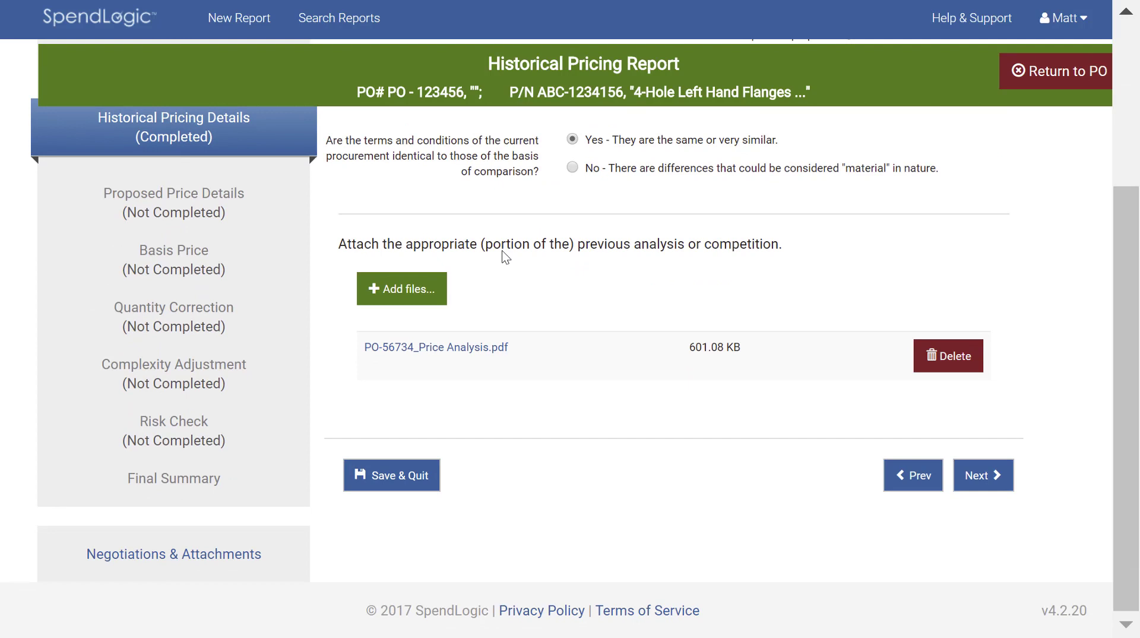
pyautogui.click(997, 478)
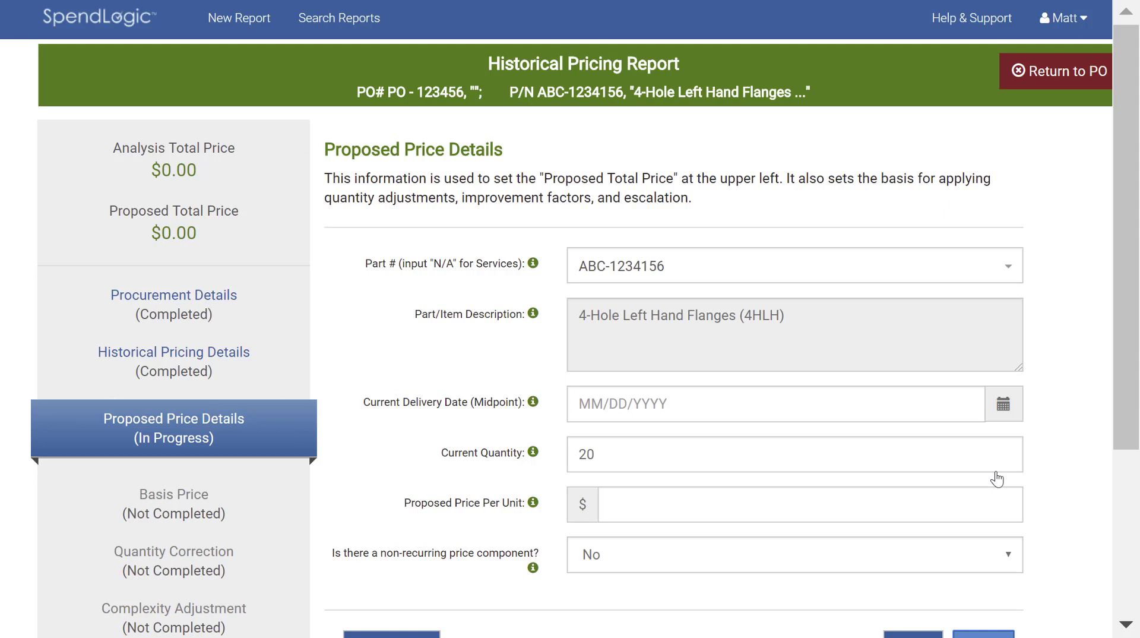
# - Set the current delivery date to 03/03/2018 and the proposed price per unit to $500, and continue to Basis Price
pyautogui.click(732, 404)
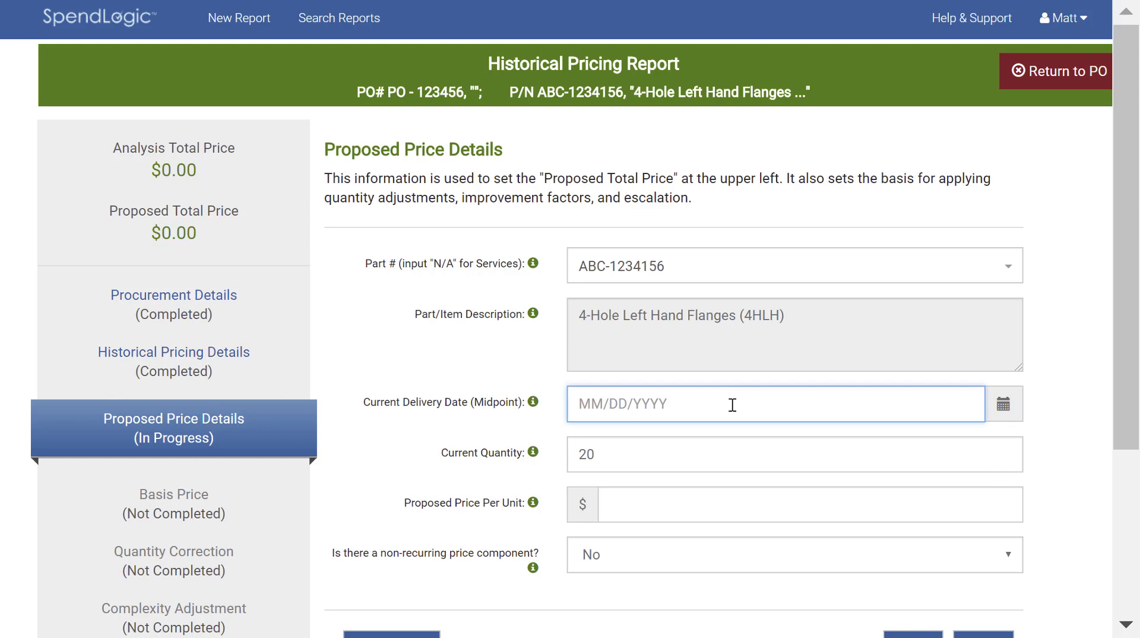
pyautogui.click(1003, 406)
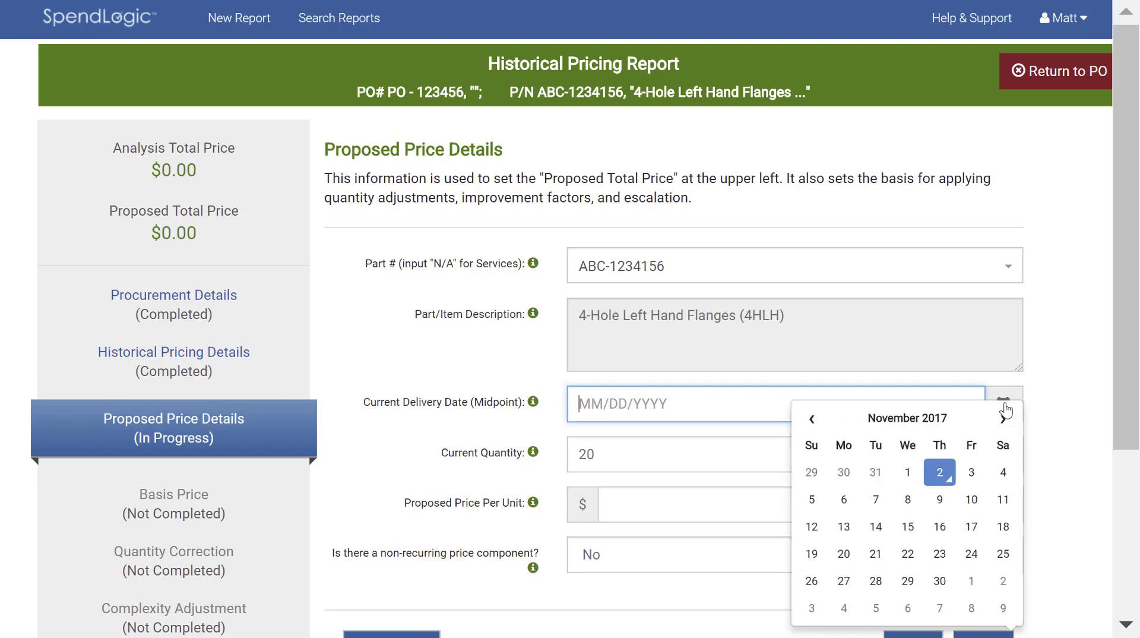
pyautogui.click(1003, 419)
pyautogui.click(1003, 419)
pyautogui.click(1003, 419)
pyautogui.click(1003, 418)
pyautogui.click(1002, 472)
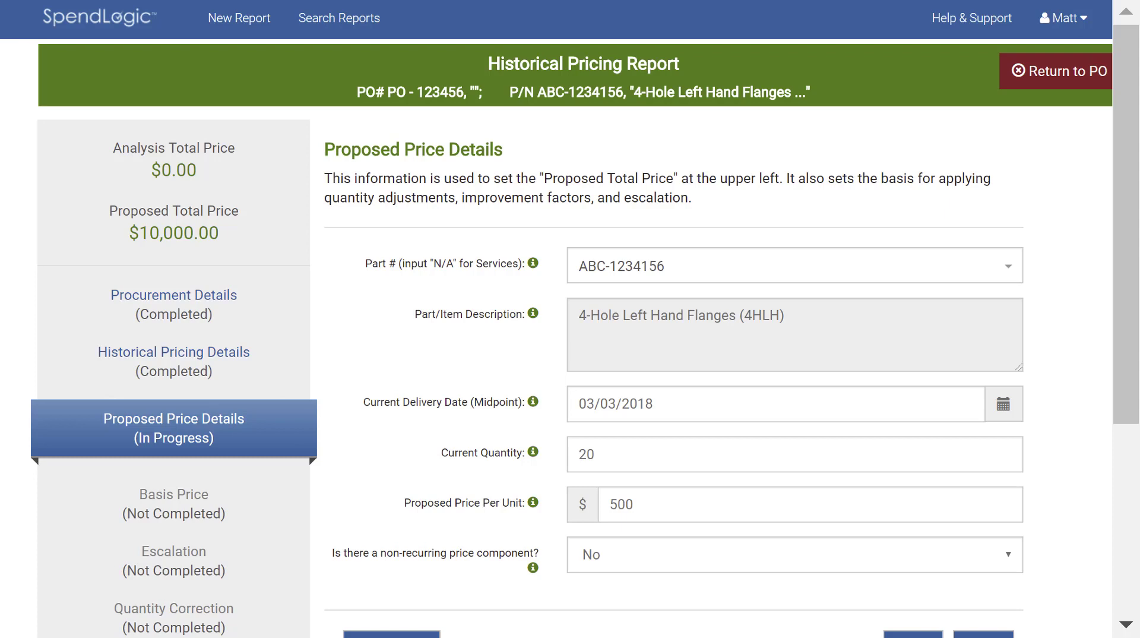
pyautogui.scroll(-5, 1095, 362)
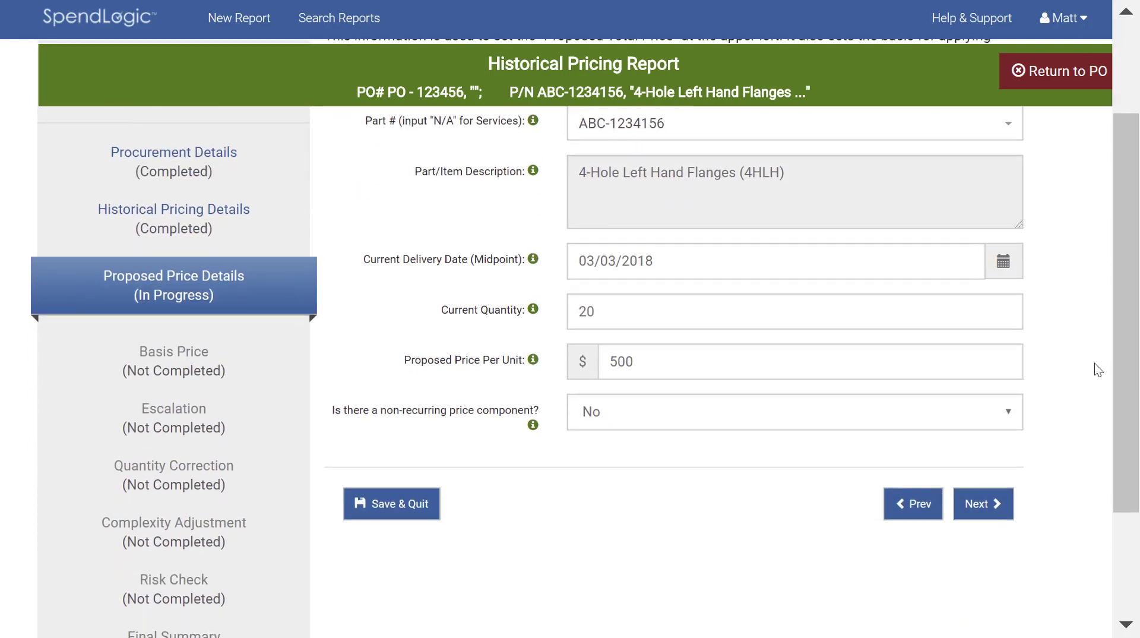
pyautogui.click(983, 345)
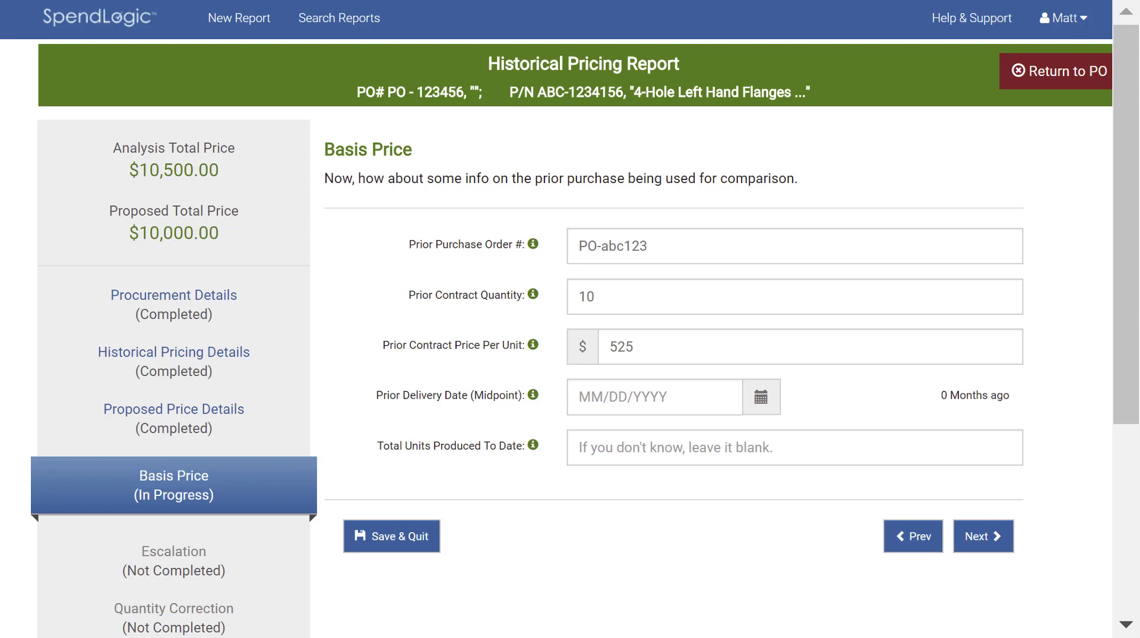
# - Set the prior delivery date to 10/01/2017 and continue to Escalation
pyautogui.click(764, 405)
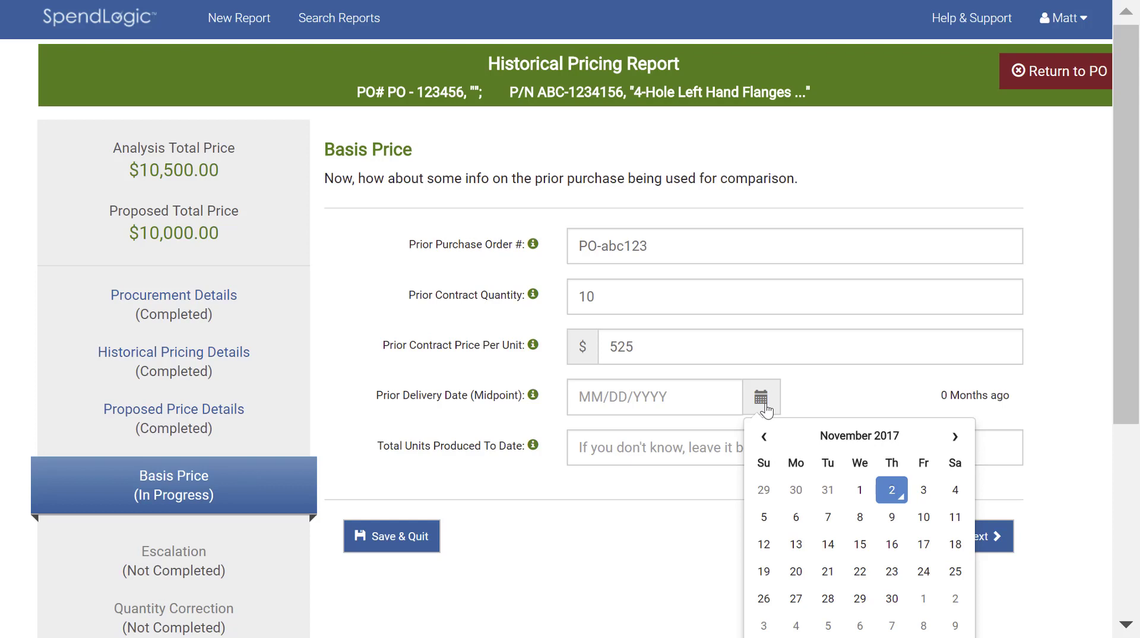
pyautogui.click(764, 437)
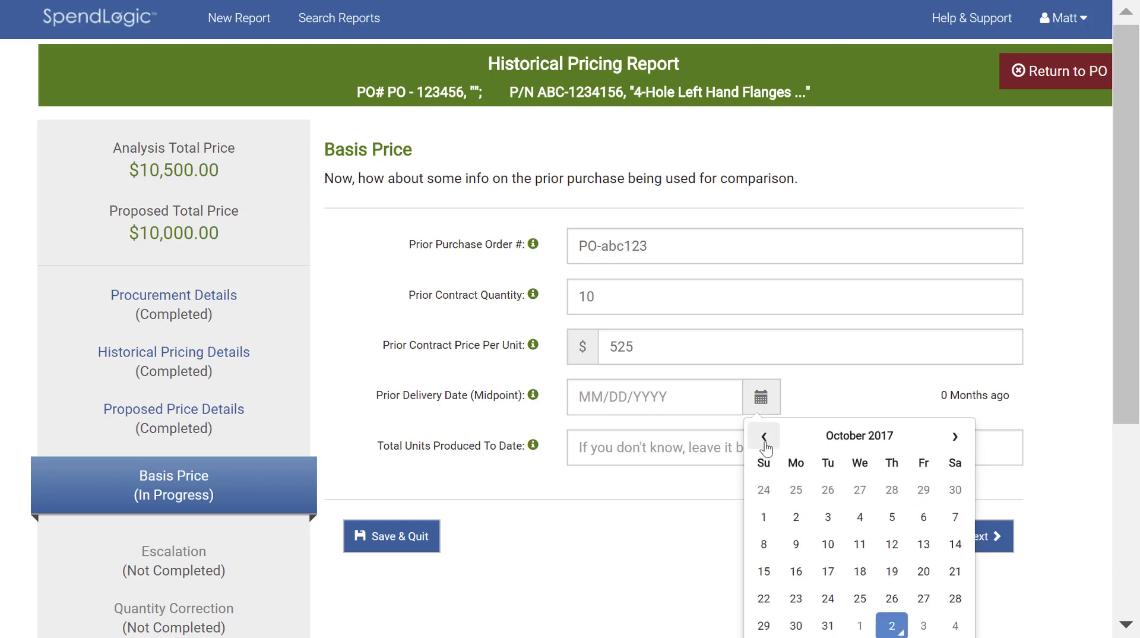
pyautogui.click(770, 521)
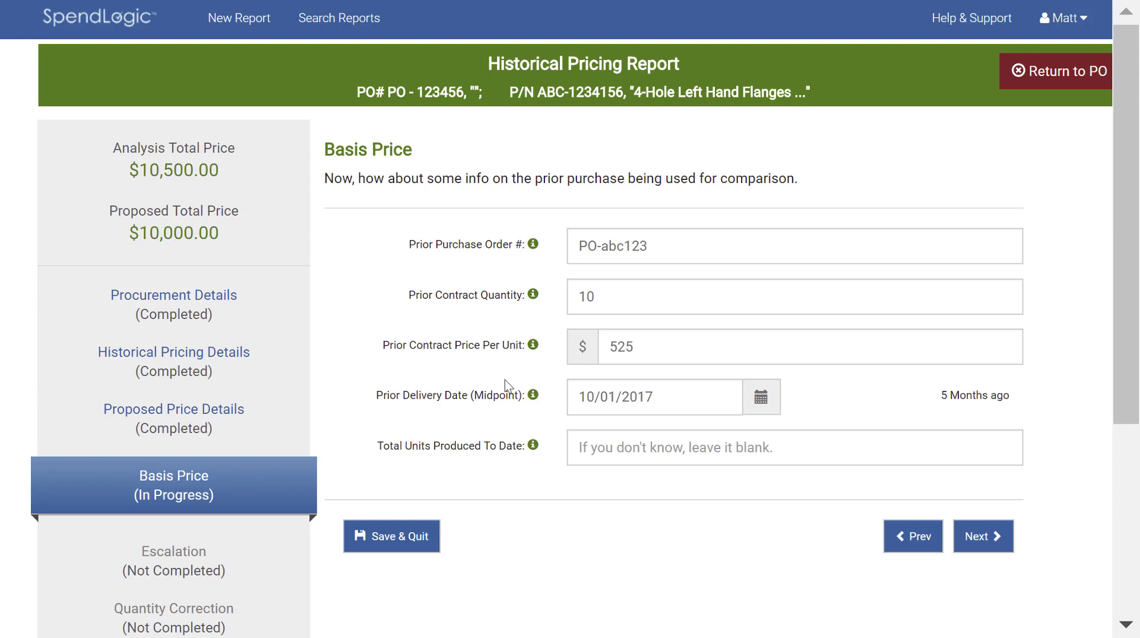
pyautogui.click(984, 536)
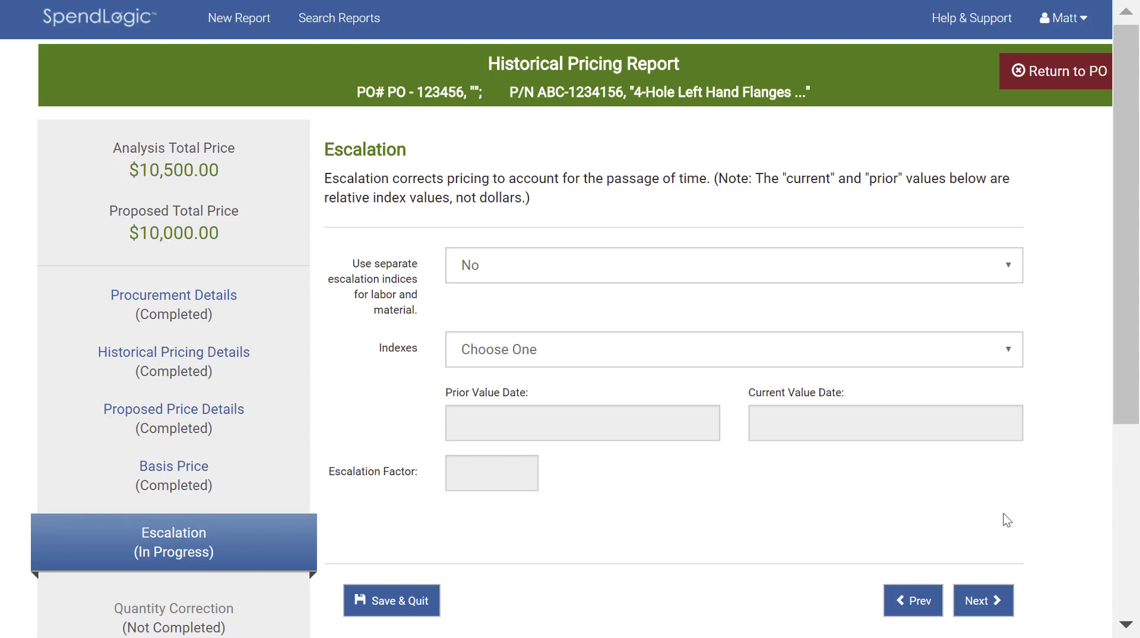
# - Keep a single escalation index for labor and material, and choose the Aerospace product and parts manufacturing index
pyautogui.click(1013, 274)
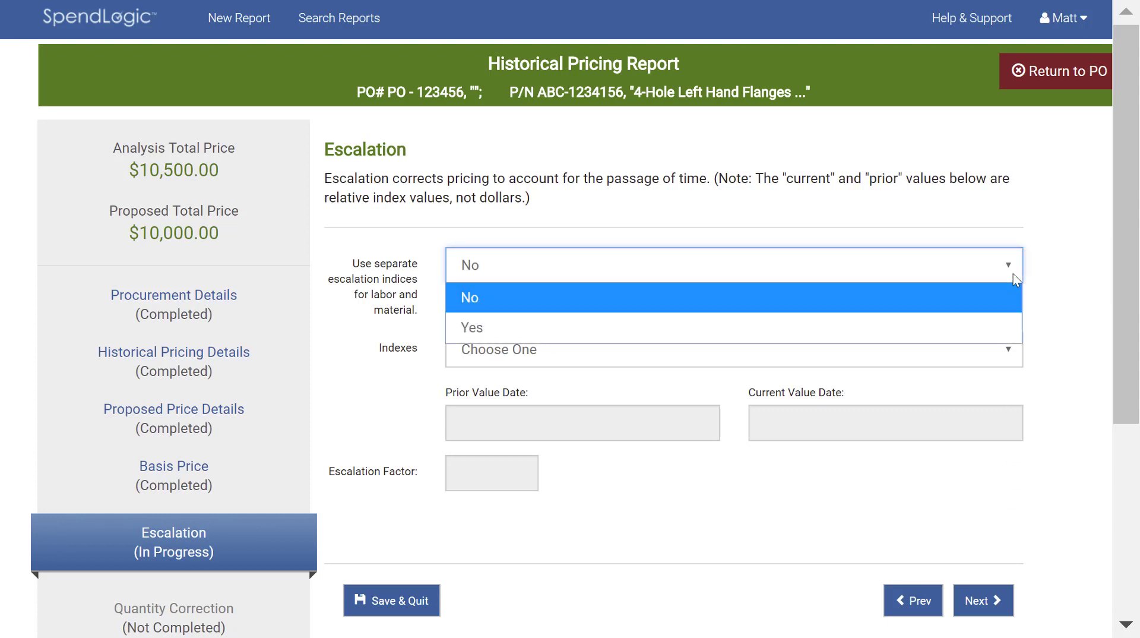
pyautogui.click(981, 305)
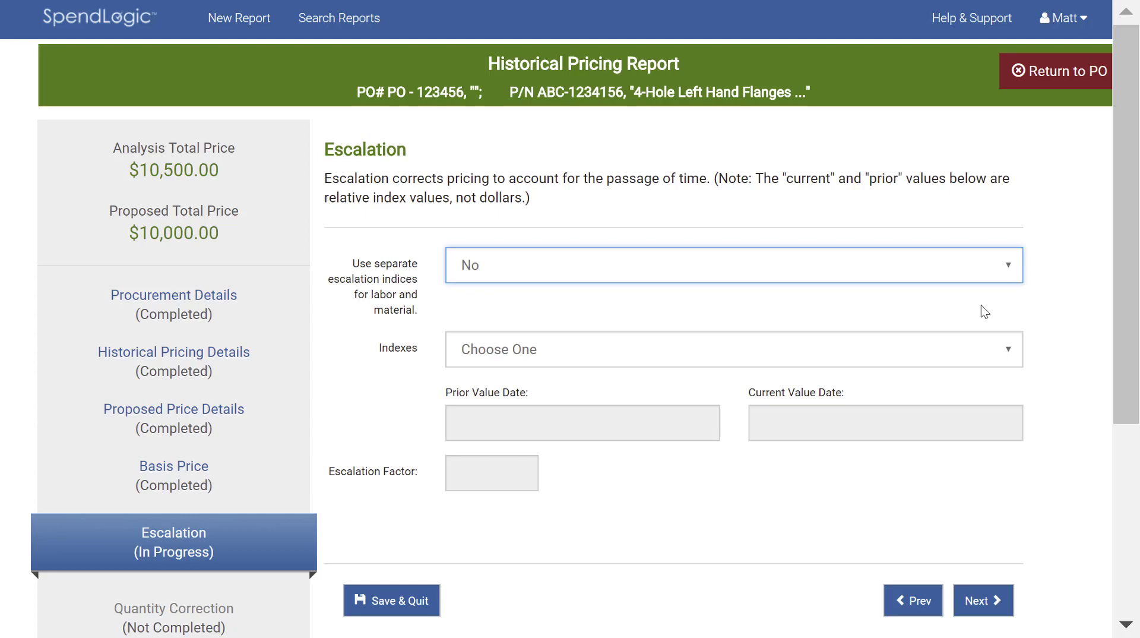
pyautogui.click(976, 345)
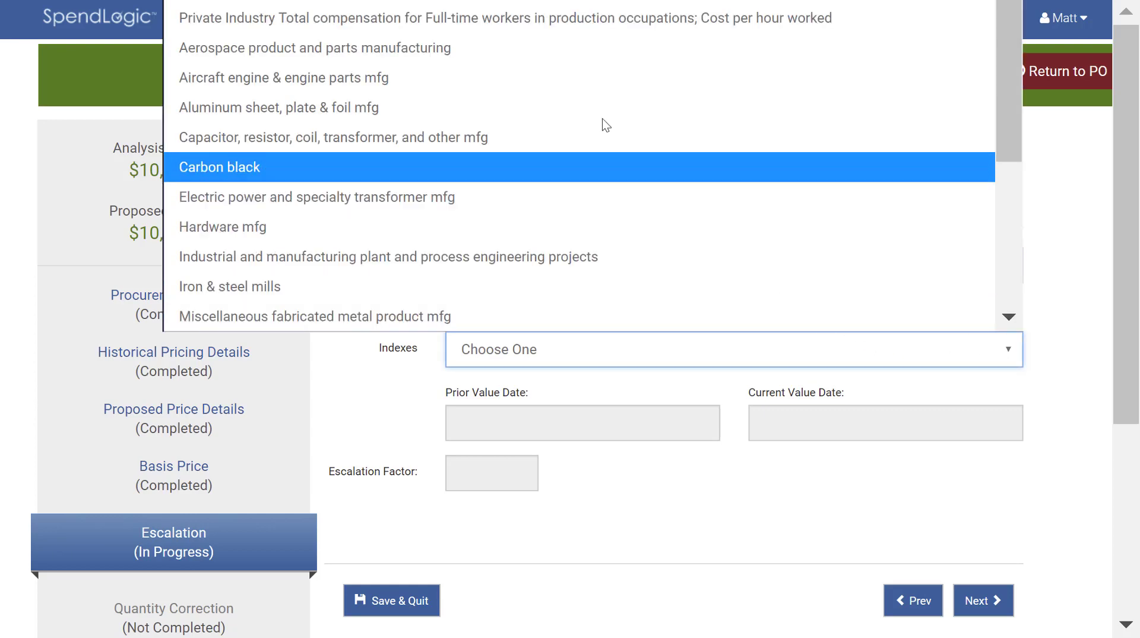
pyautogui.click(585, 58)
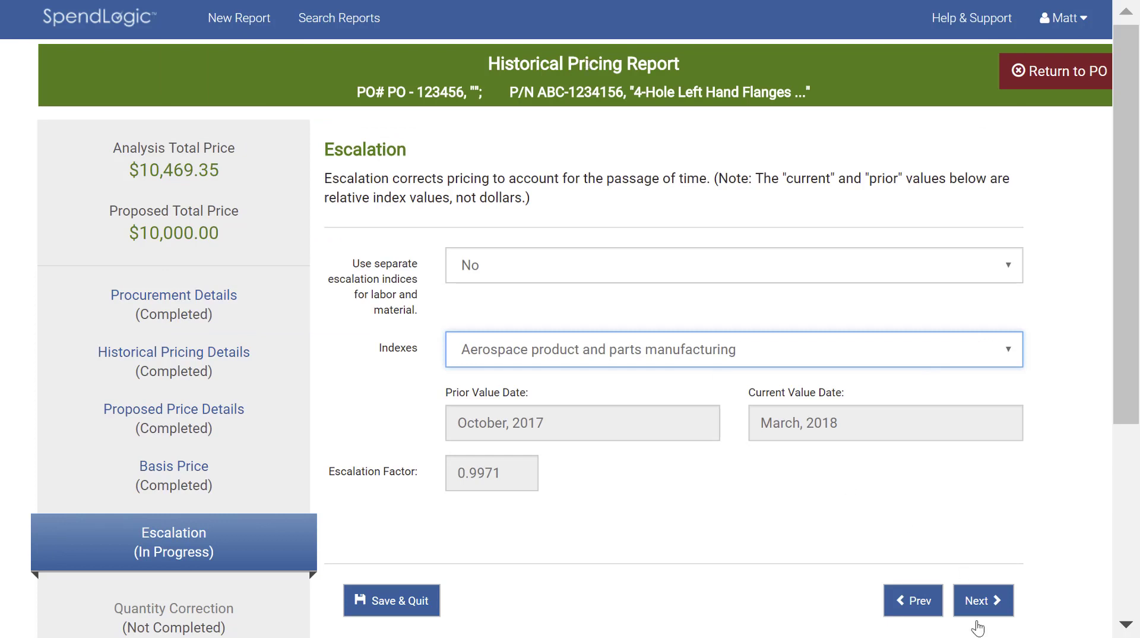
# - Continue to Quantity Correction and answer Yes to requiring a price adjustment for quantity differences
pyautogui.click(978, 600)
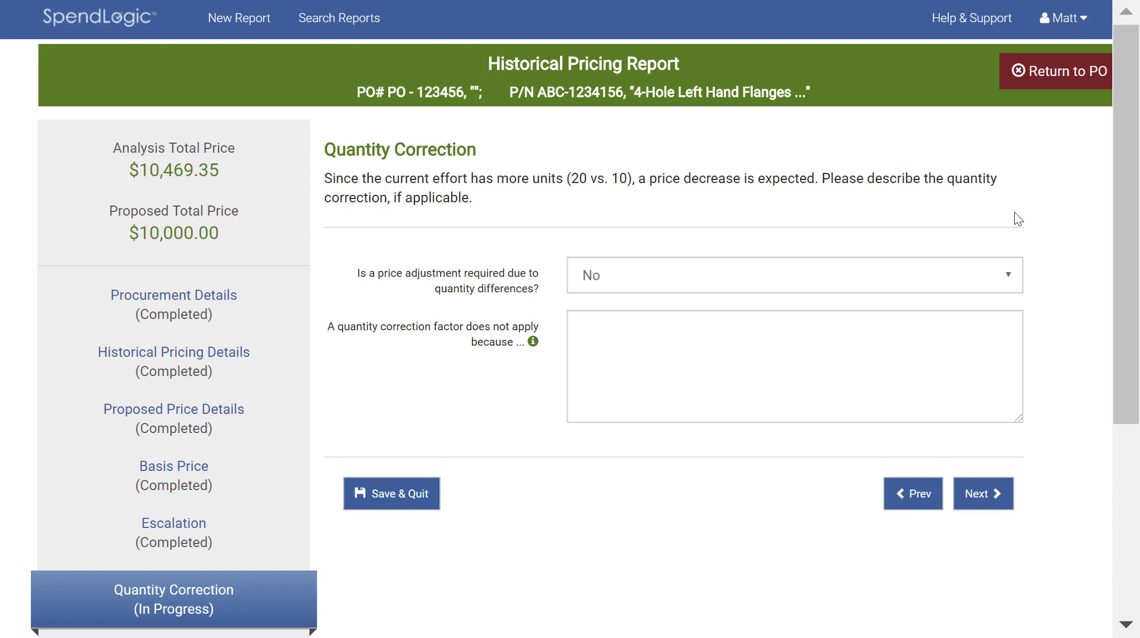
pyautogui.click(1011, 283)
pyautogui.click(982, 338)
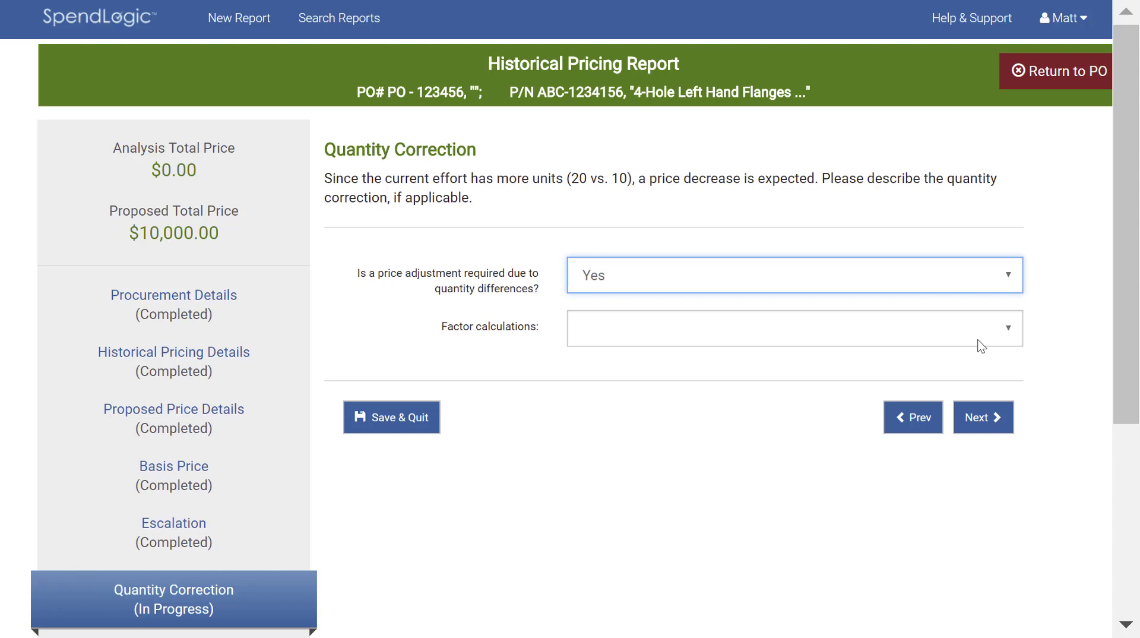
# - Calculate the quantity factor from the prior proposed price for quantity 20, entering $500 per unit
pyautogui.click(980, 340)
pyautogui.click(965, 387)
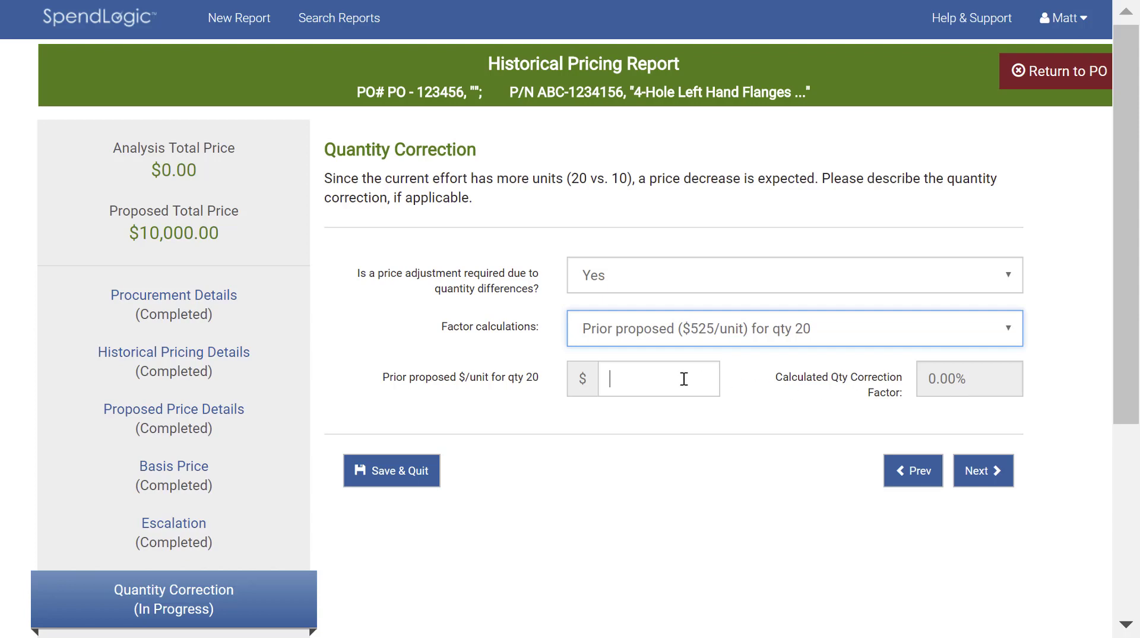
pyautogui.write('500')
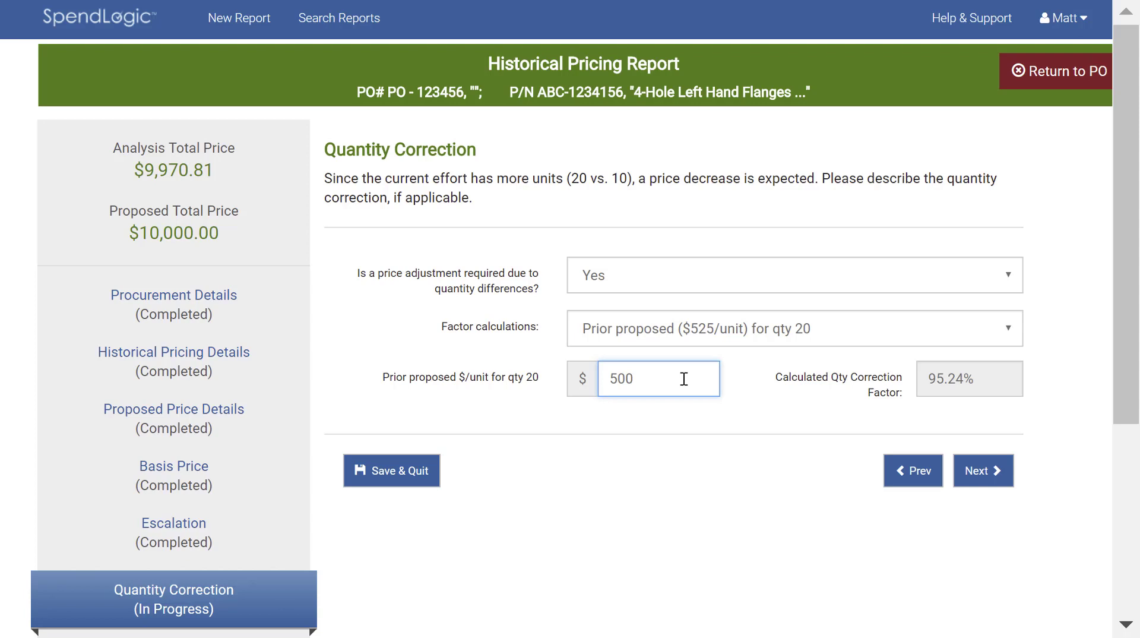
# - Base the factor calculation on known prices for three different quantities, with quantity pricing provided with the proposal as the data source
pyautogui.click(778, 330)
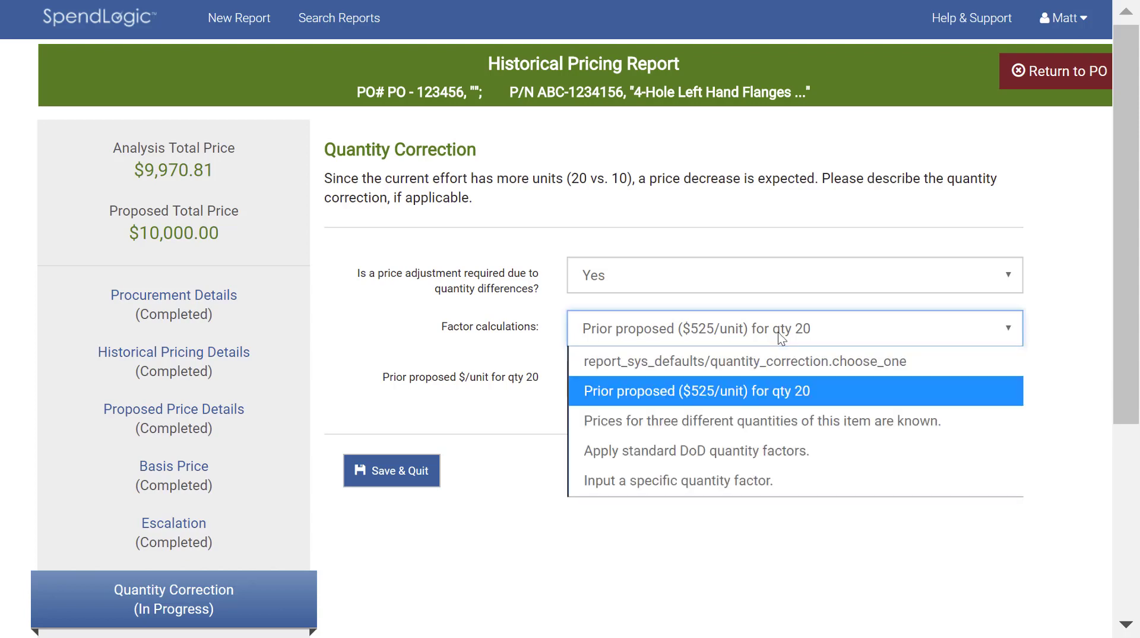
pyautogui.click(778, 425)
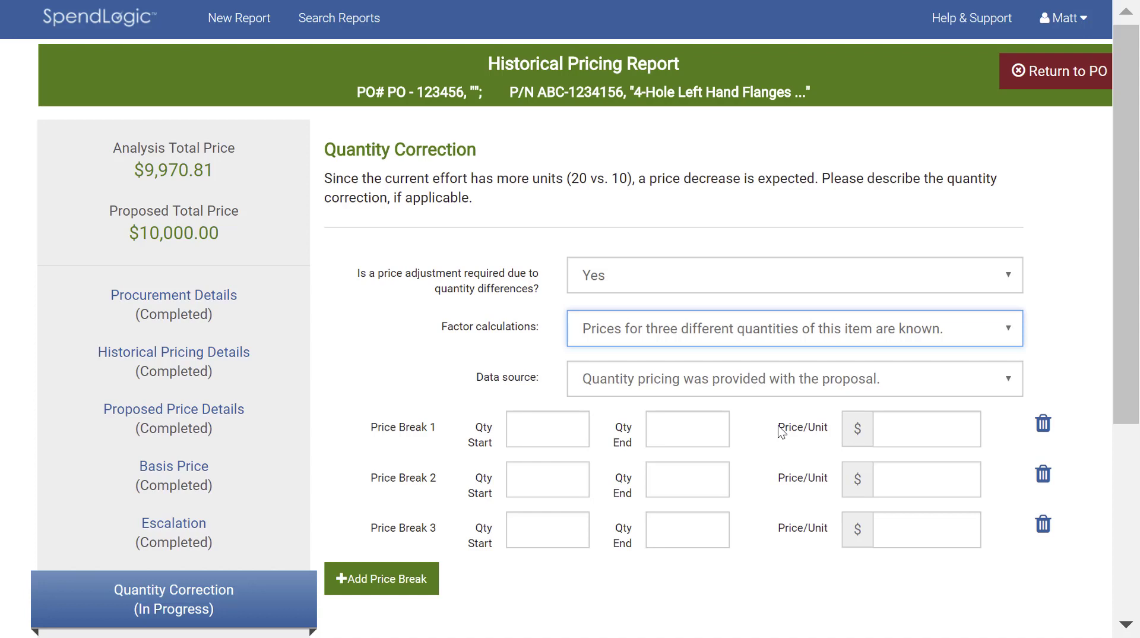
pyautogui.click(794, 385)
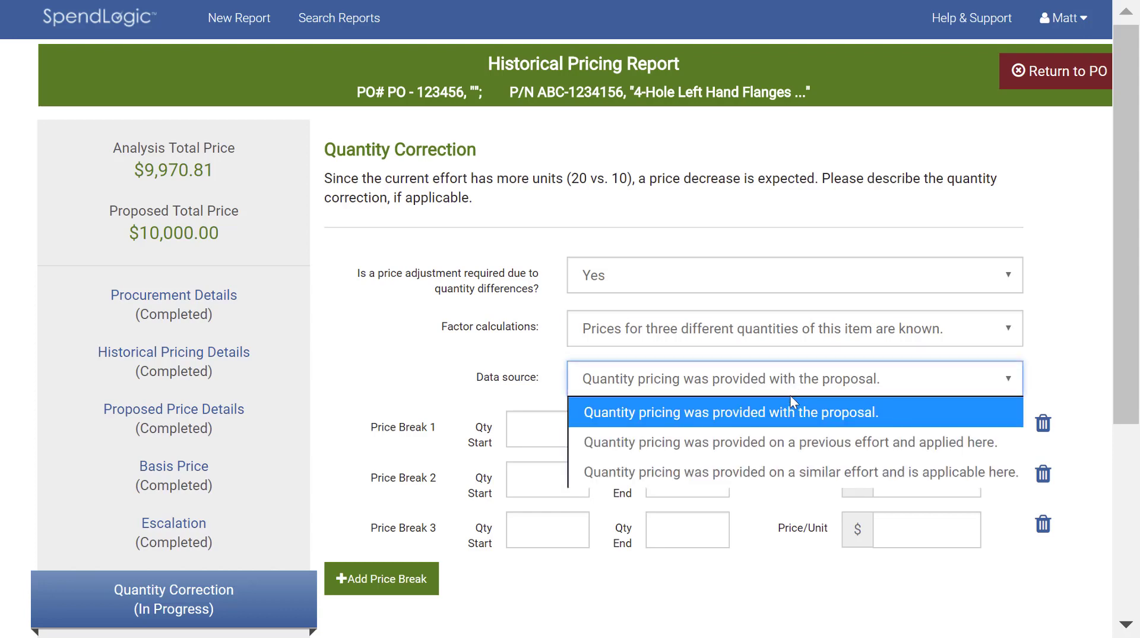
pyautogui.click(793, 422)
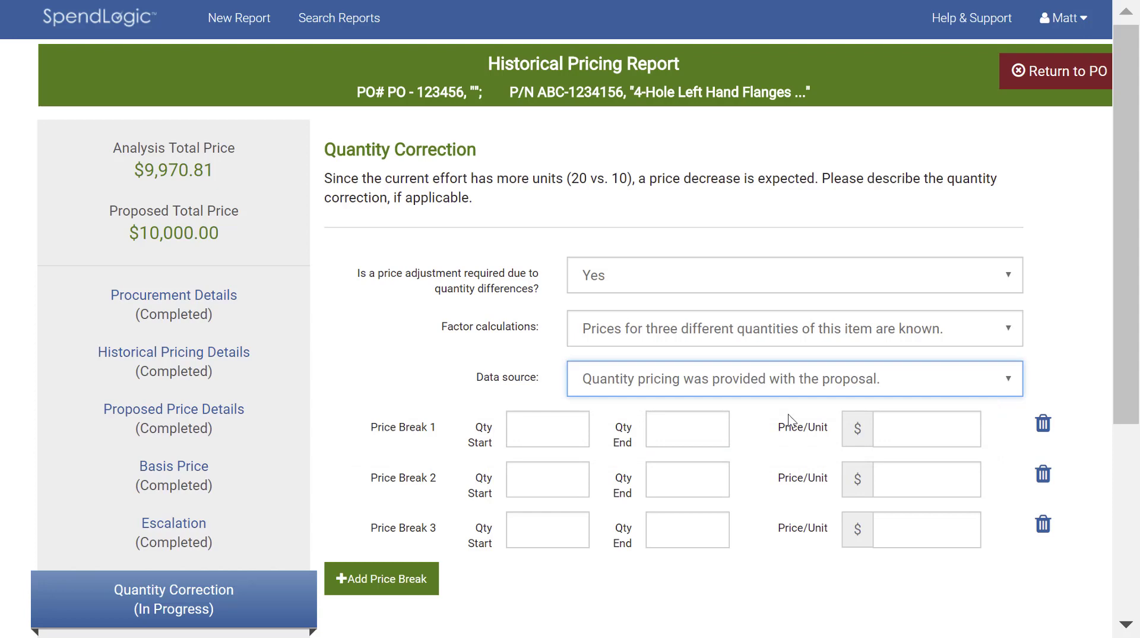
# - Fill in three price breaks: quantities 2 to 5 at $650, quantity 6 at $600, and quantity 10 at $525 per unit
pyautogui.click(553, 427)
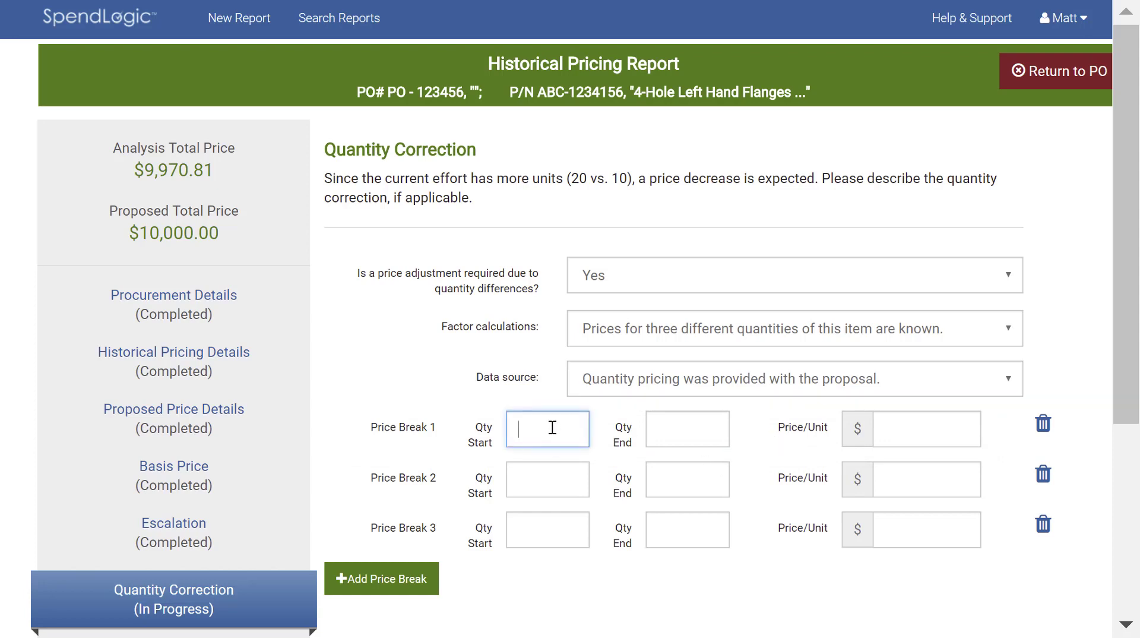
pyautogui.write('2')
pyautogui.click(683, 426)
pyautogui.write('5')
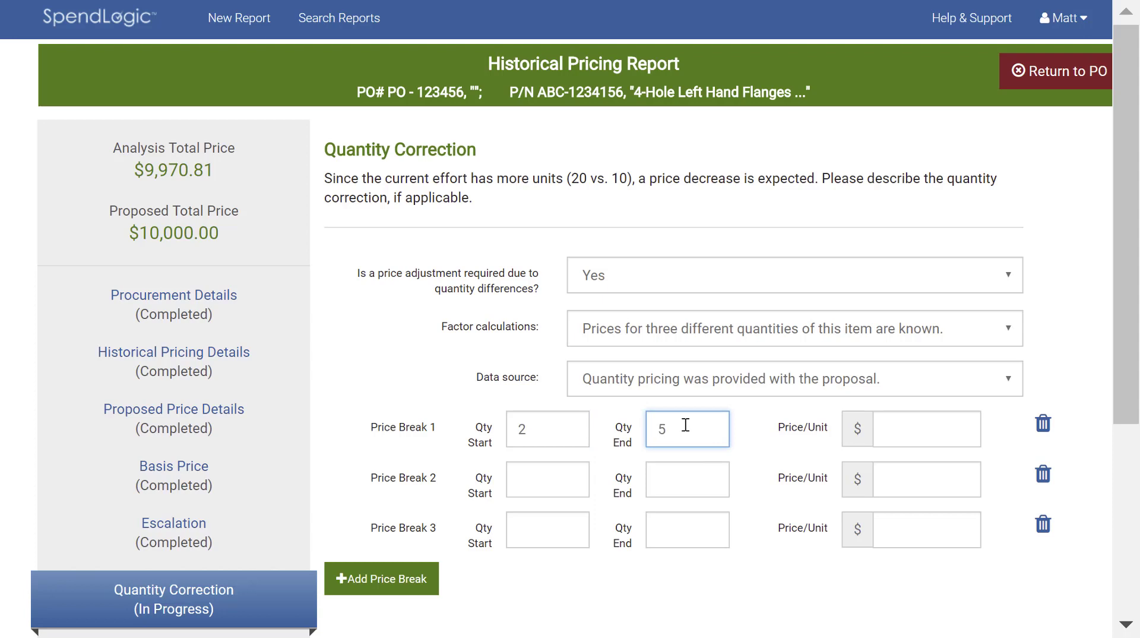
pyautogui.click(916, 426)
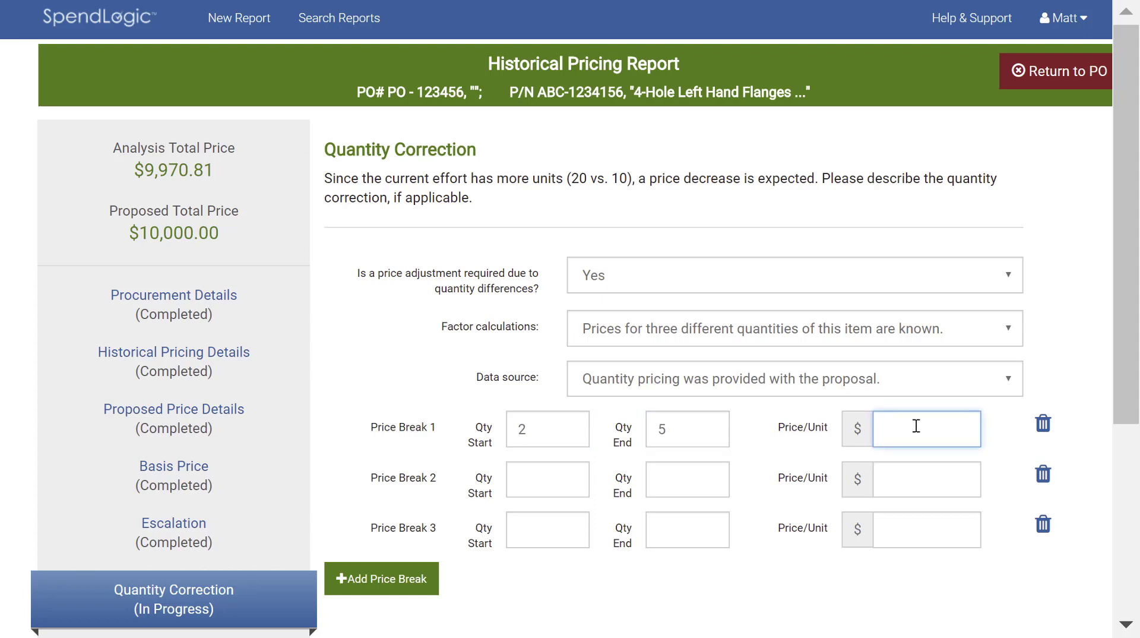
pyautogui.write('650')
pyautogui.doubleClick(671, 428)
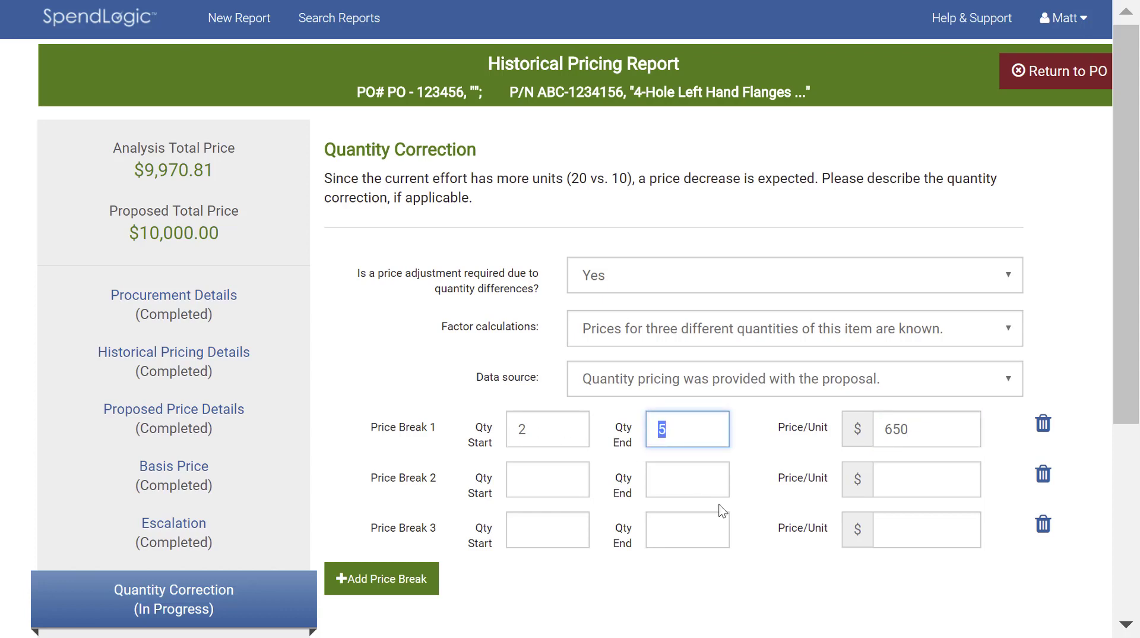
pyautogui.write('2')
pyautogui.click(719, 503)
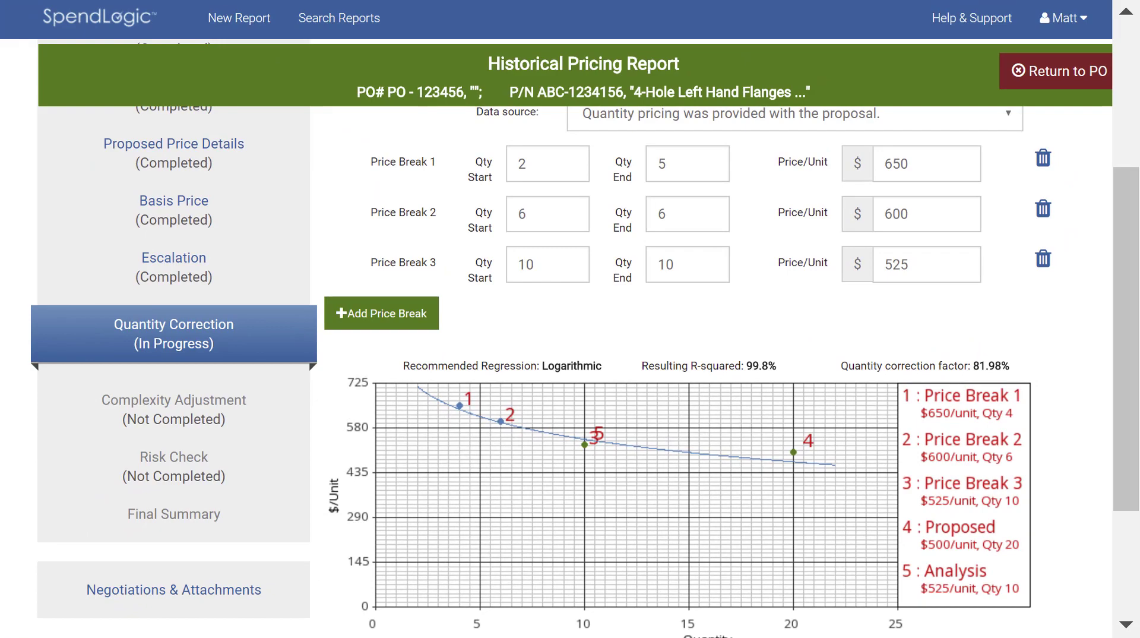
# - Change the factor calculation to apply standard DoD quantity factors
pyautogui.scroll(4, 841, 358)
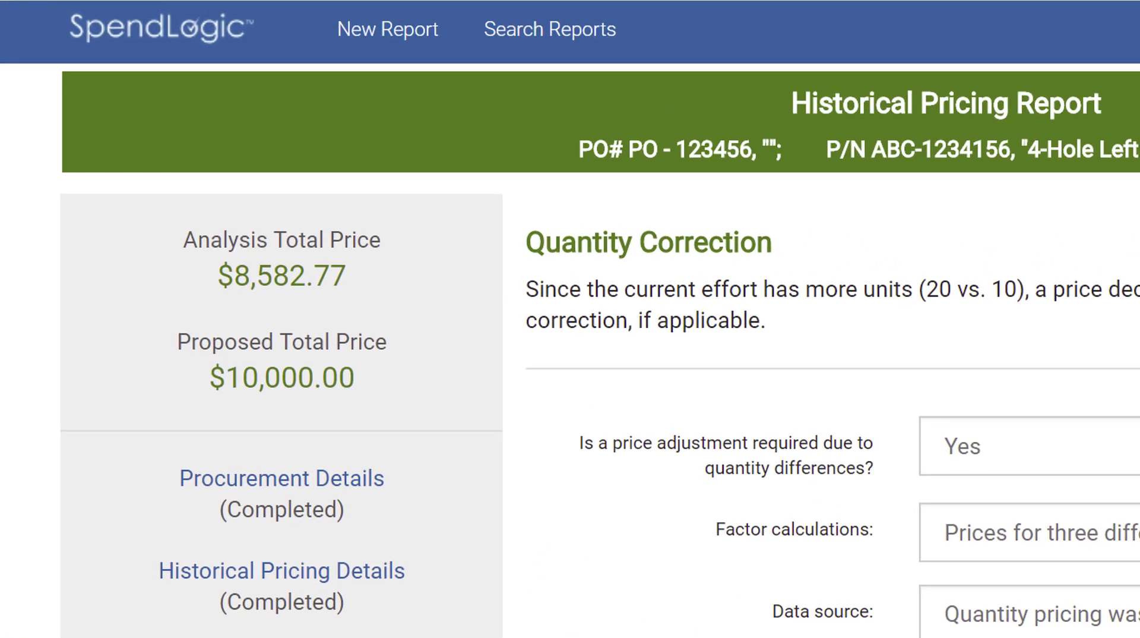
pyautogui.click(812, 328)
pyautogui.click(810, 457)
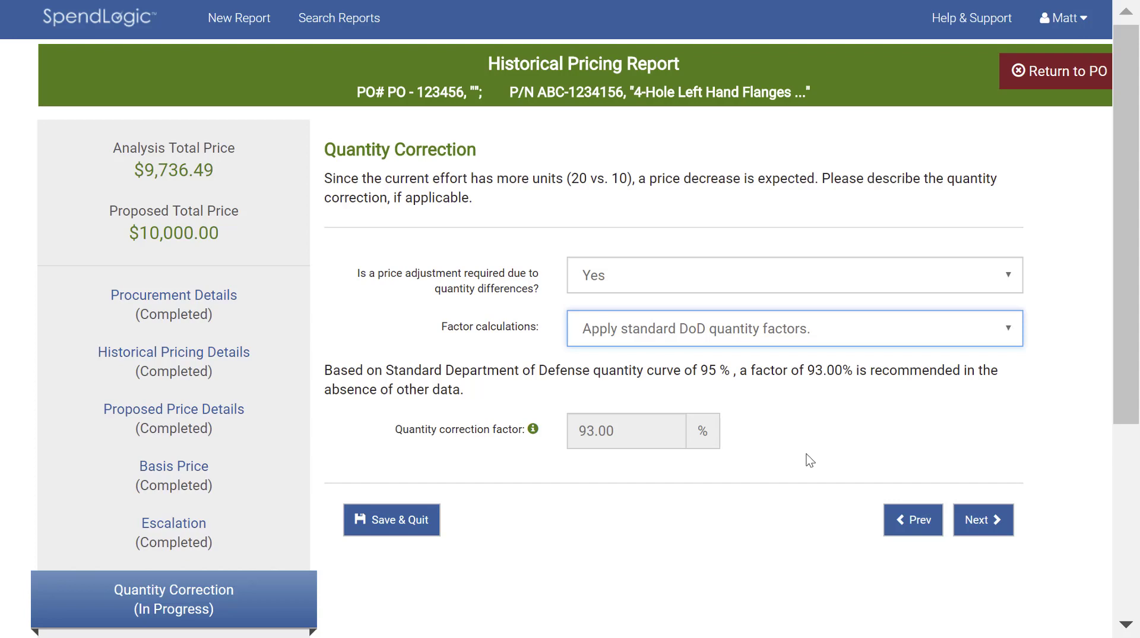
# - Switch the factor calculation to a specific quantity factor and set the quantity correction factor to 95%
pyautogui.hotkey('alt', 'Down')
pyautogui.click(807, 487)
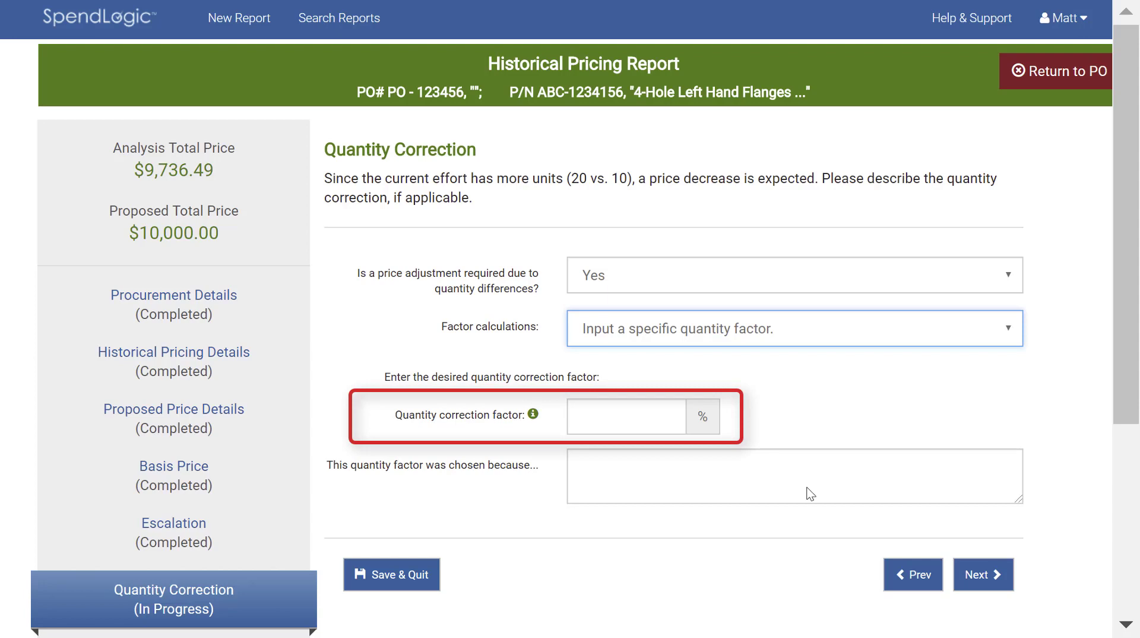
pyautogui.click(646, 420)
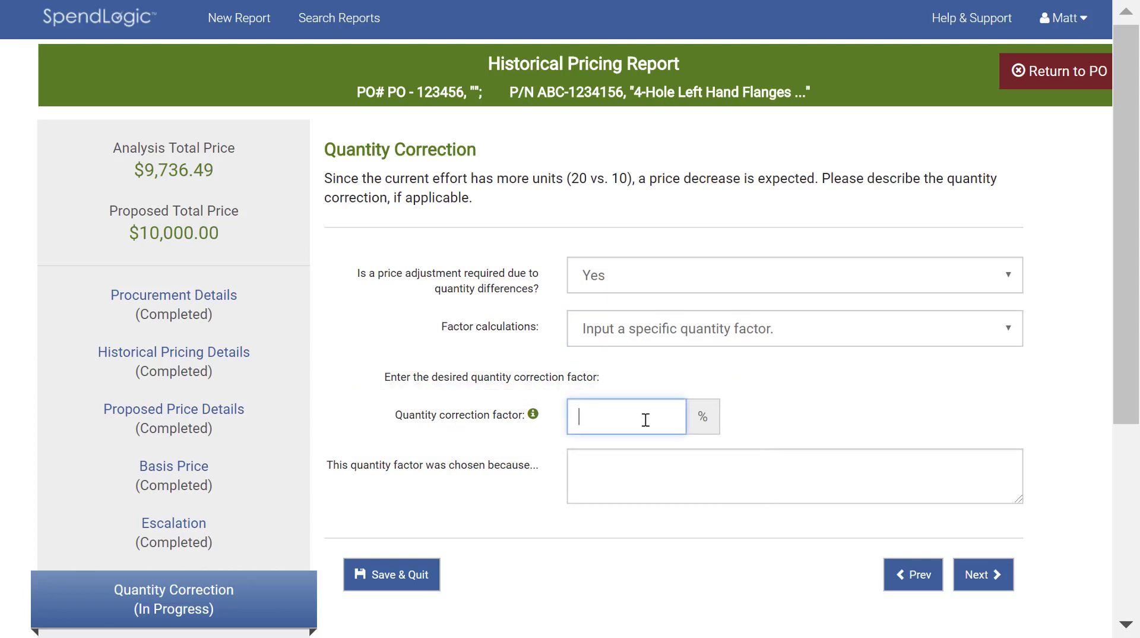
pyautogui.write('95')
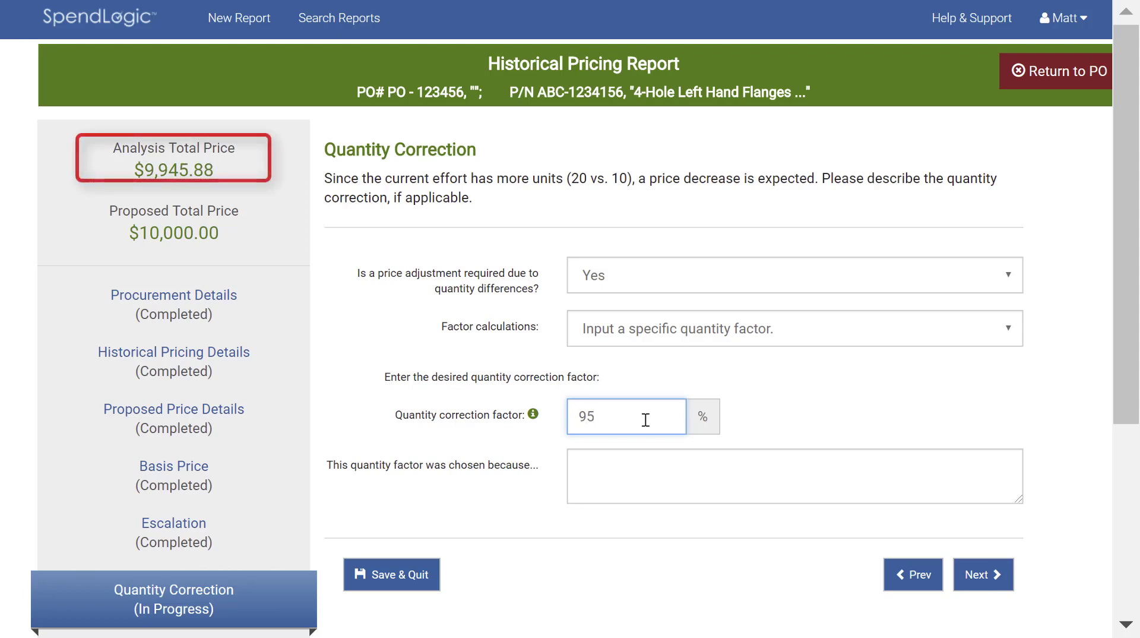
# - Set the quantity correction factor to 105% with the justification "this is a demonstration." and continue to the complexity adjustment
pyautogui.press('BackSpace')
pyautogui.press('BackSpace')
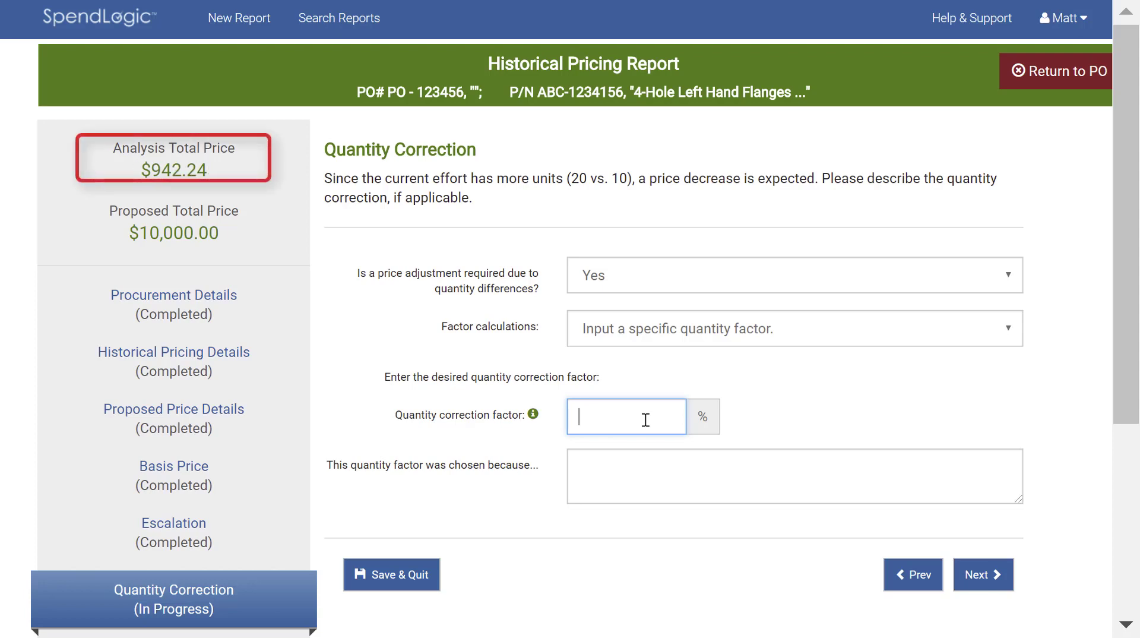
pyautogui.write('105')
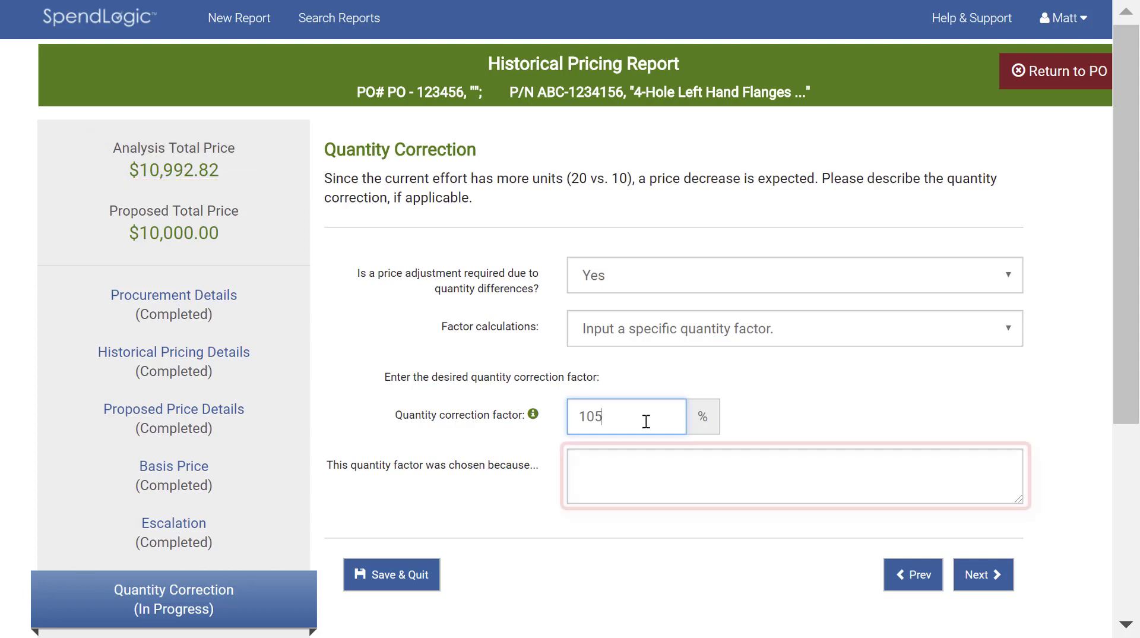
pyautogui.click(656, 460)
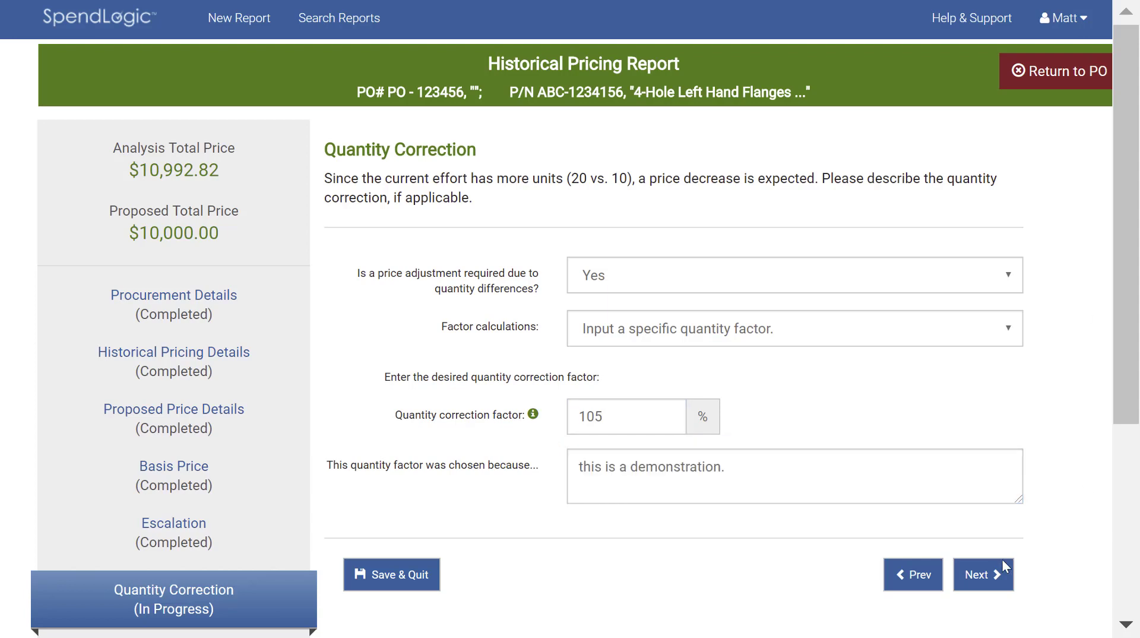
pyautogui.click(991, 580)
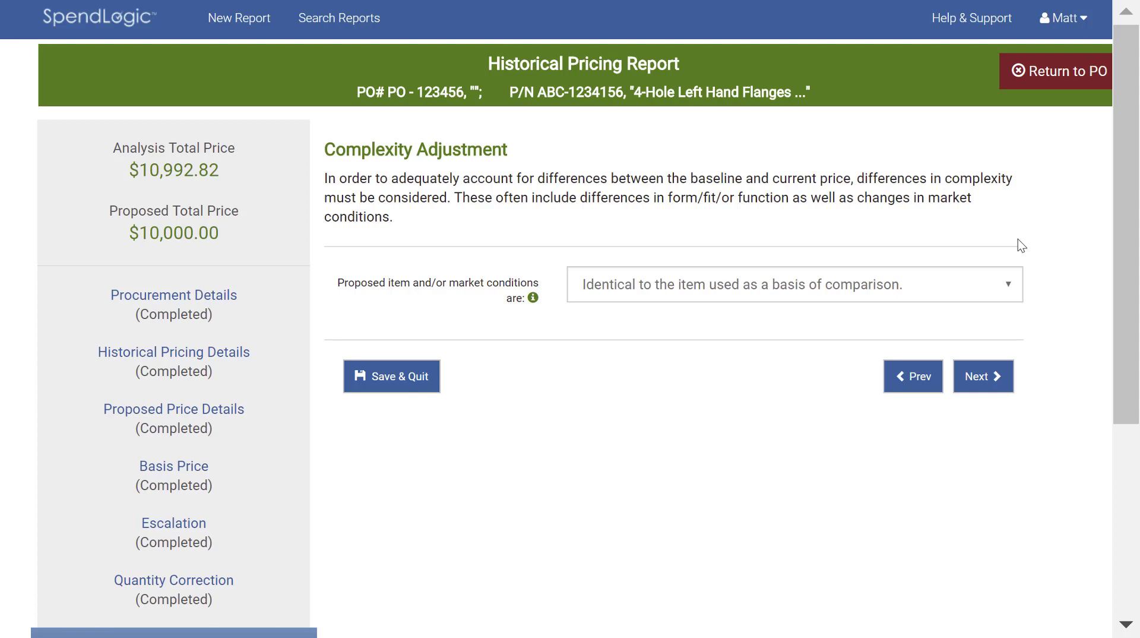
# - Mark the proposed item as similar to part ABC-1234156, describing them as identical except for aluminum replacing the prior item's steel
pyautogui.click(813, 291)
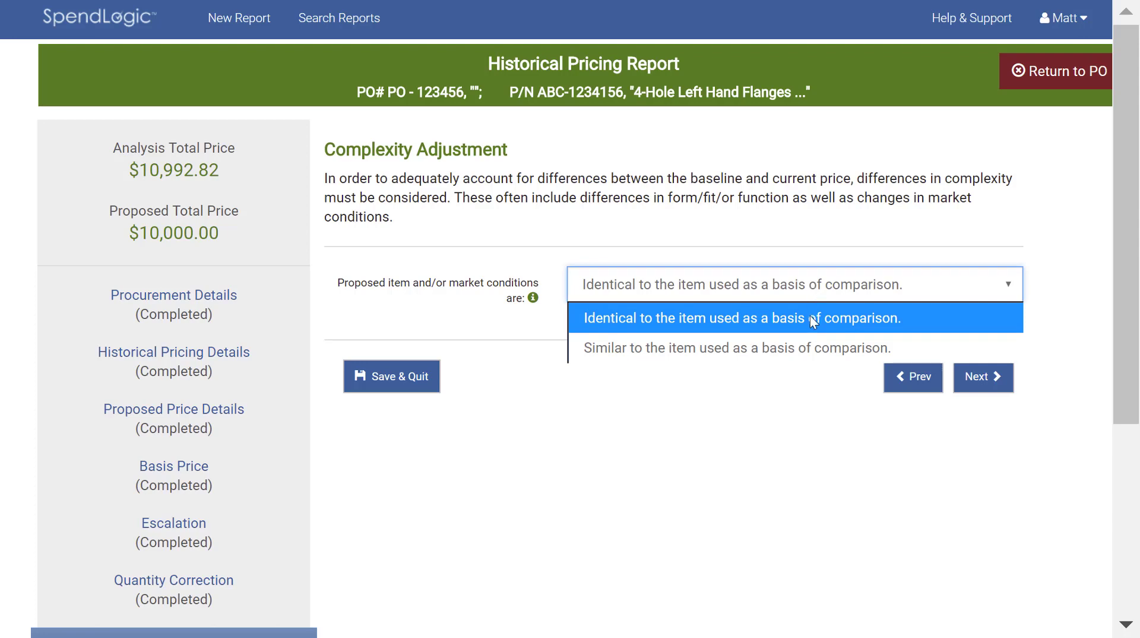
pyautogui.click(807, 347)
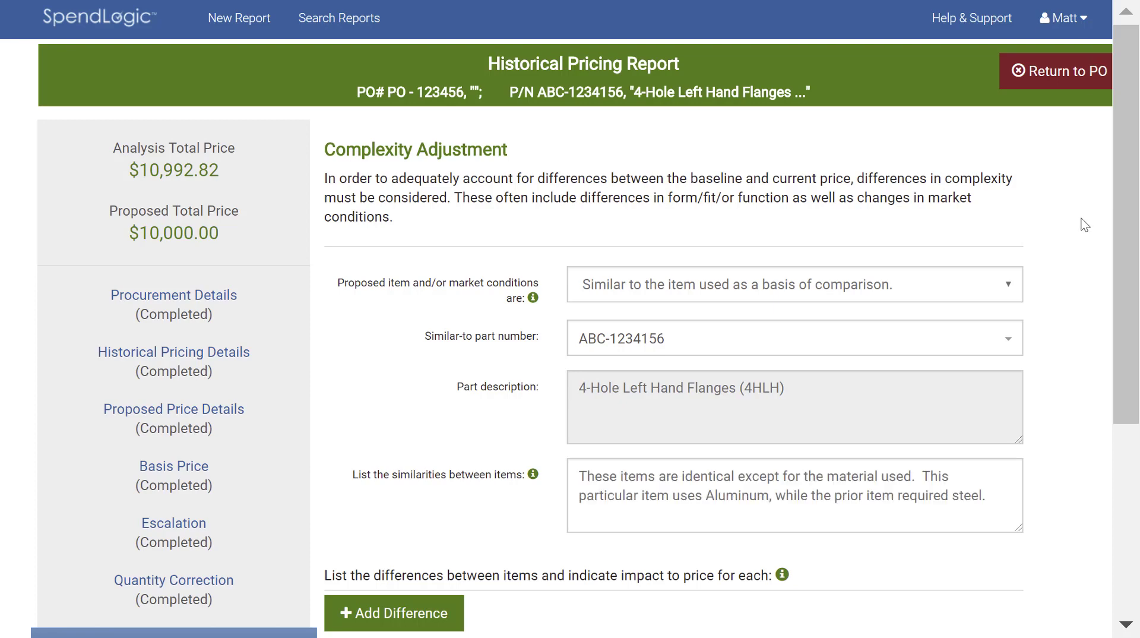
# - Add a difference described as "Change in material from steel to aluminum." with a $50 per unit price adjustment
pyautogui.scroll(-4, 1052, 355)
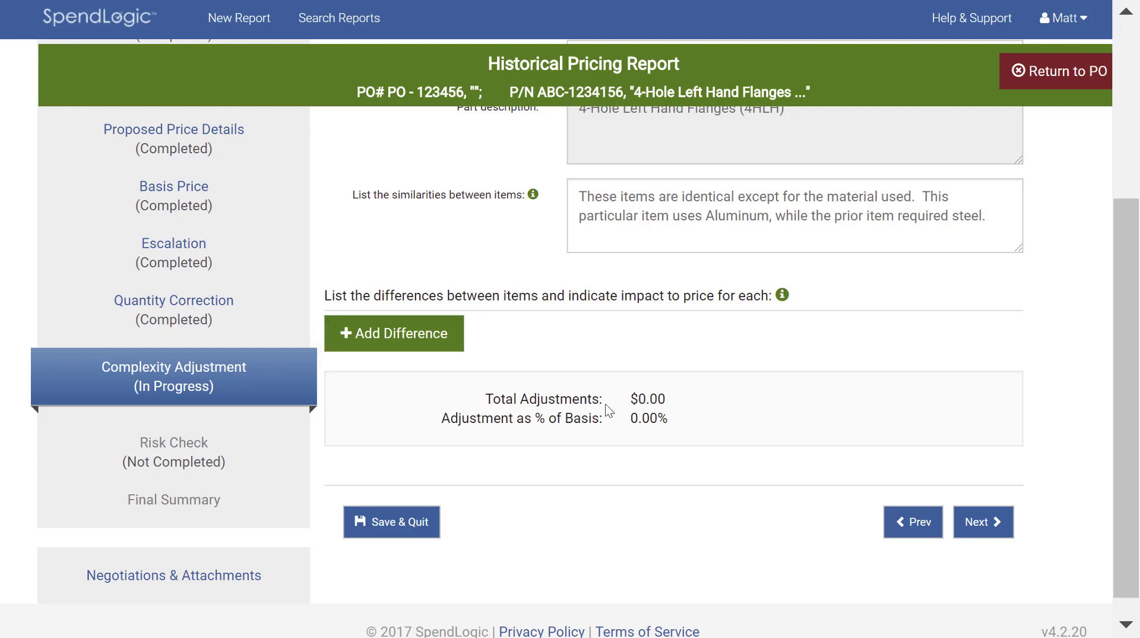
pyautogui.click(451, 342)
pyautogui.write('Change in material from steel to aluminum.')
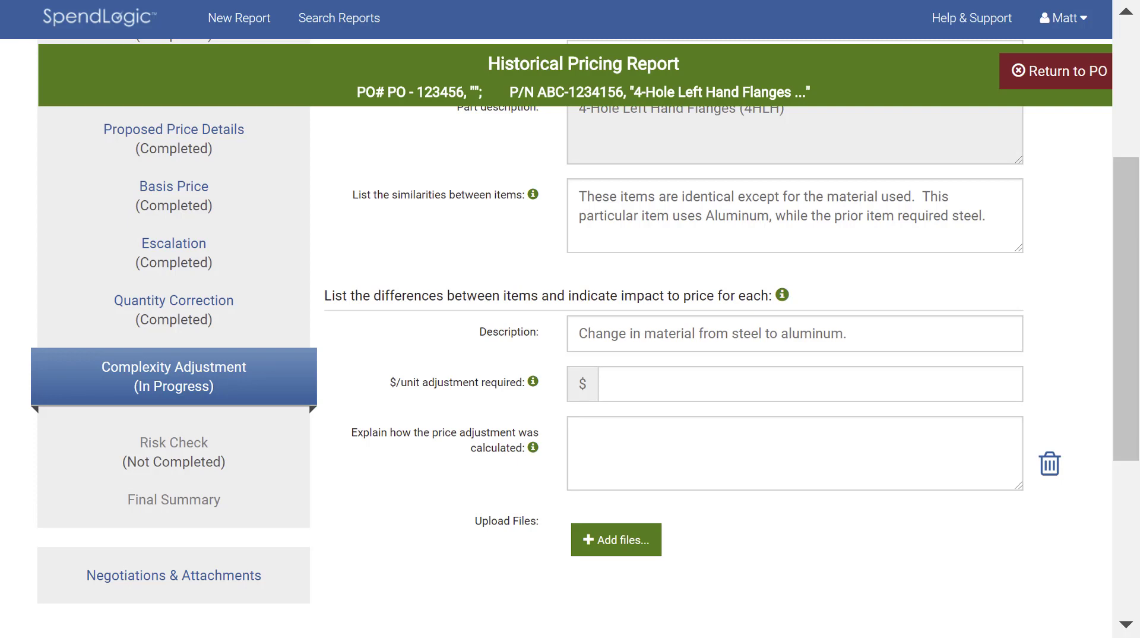
pyautogui.click(731, 385)
pyautogui.write('50')
pyautogui.click(667, 464)
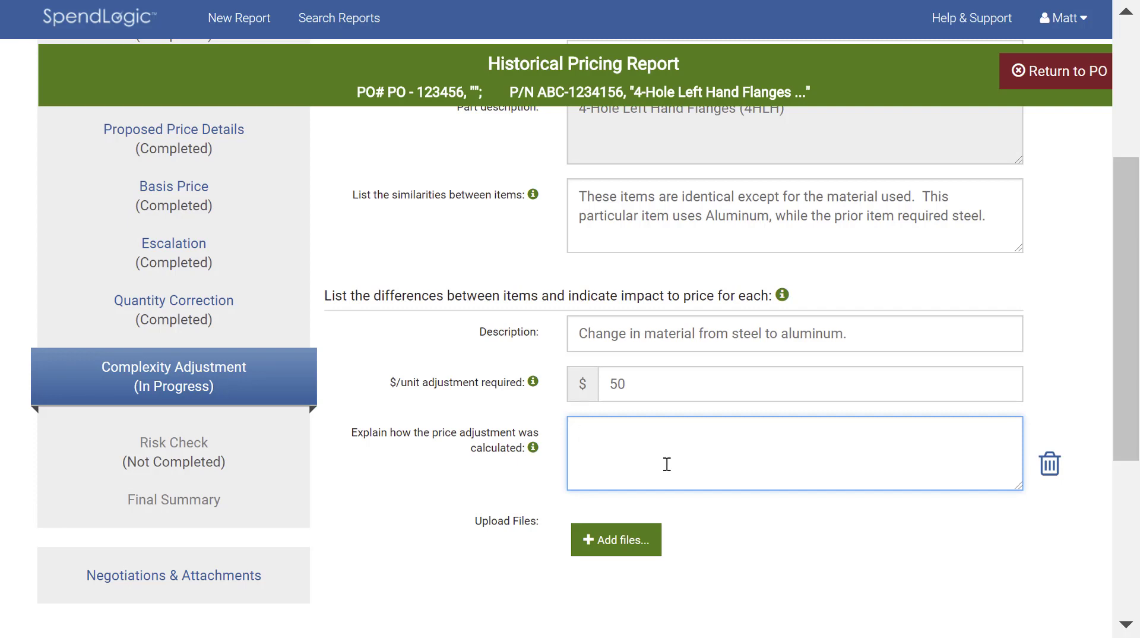
# - Proceed past the complexity adjustment and the risk check to the report's final summary
pyautogui.scroll(-5, 666, 464)
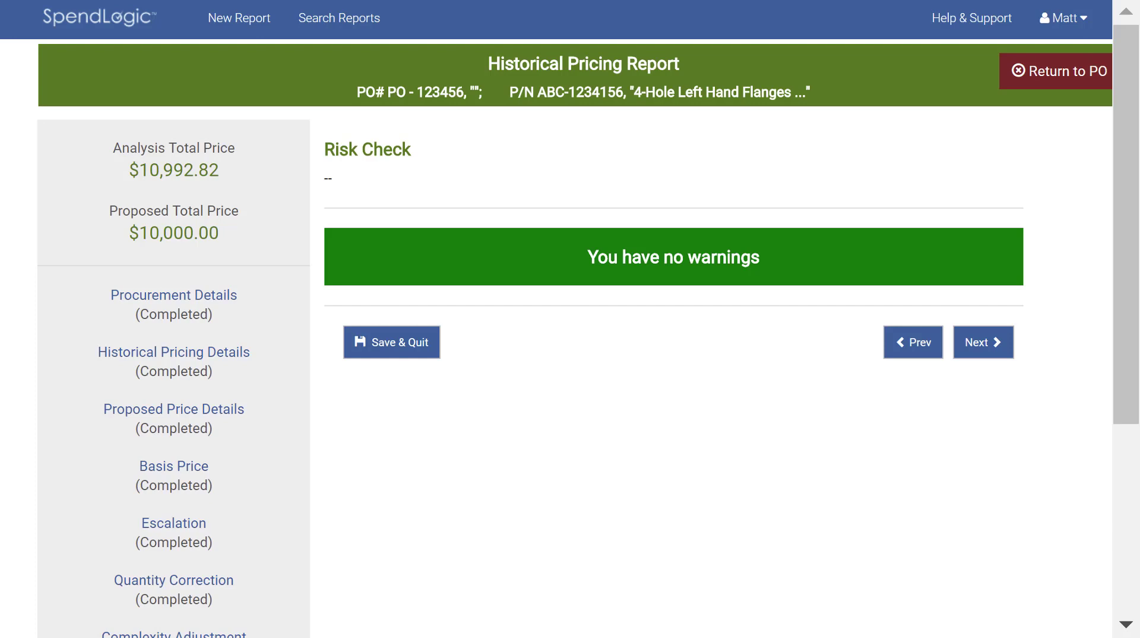
pyautogui.click(983, 342)
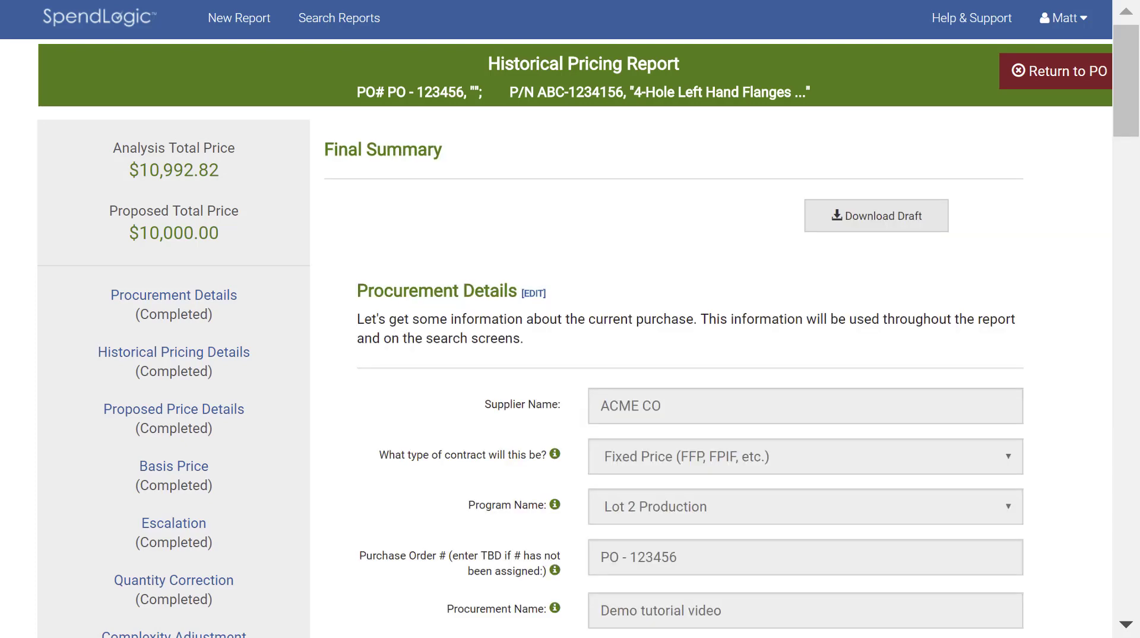